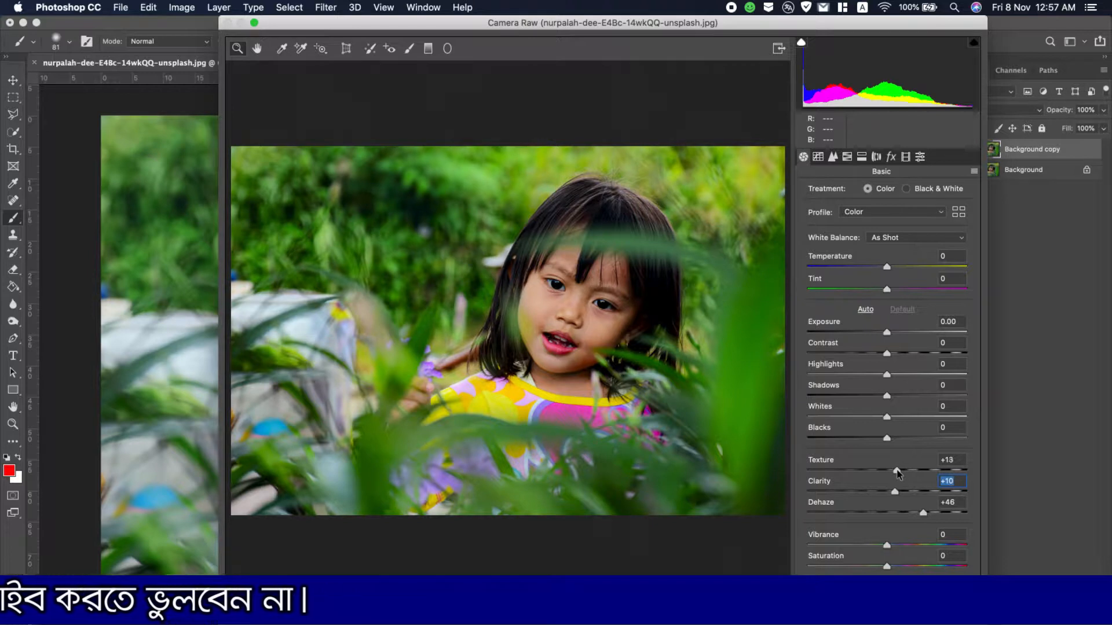
- Set Texture to +13, Blacks to +25, Whites to +21, Shadows to +12, Highlights to -12, Contrast to +5 and Exposure to +0.30
click(897, 471)
drag(888, 440, 903, 418)
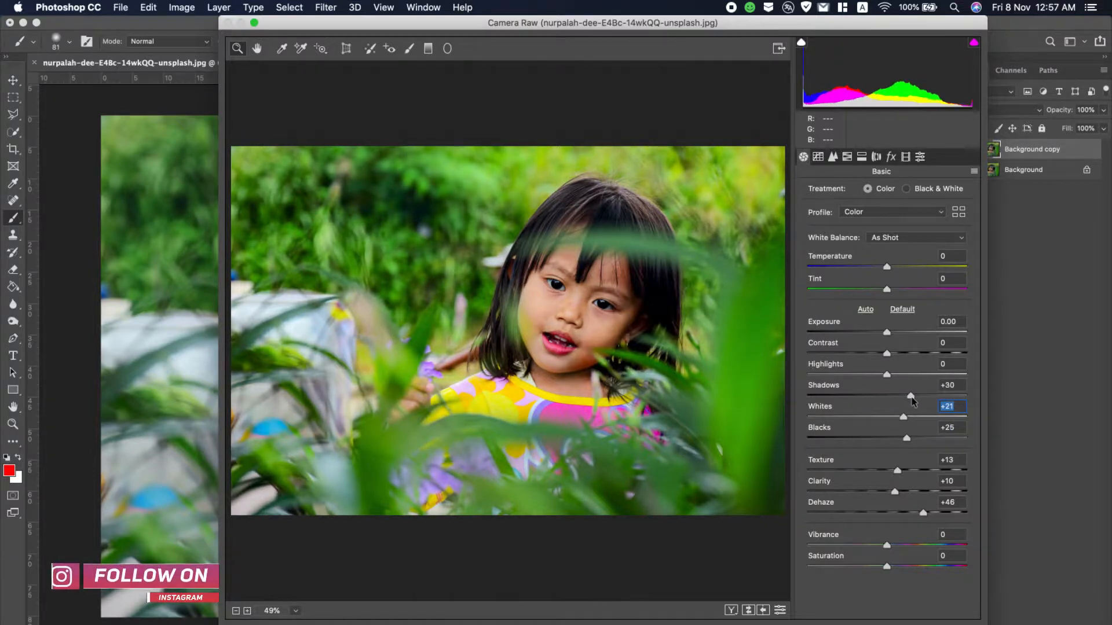
mouse_move(887, 396)
mouse_down()
mouse_move(858, 398)
mouse_move(918, 399)
mouse_move(897, 401)
mouse_move(861, 376)
mouse_move(877, 381)
mouse_up()
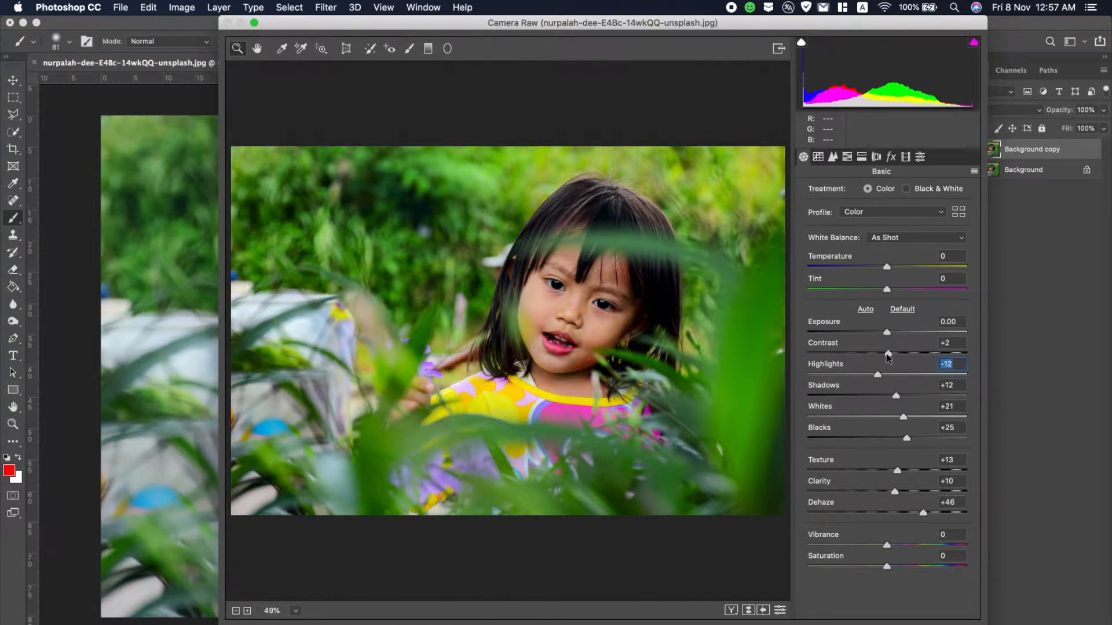
mouse_move(889, 354)
mouse_down()
mouse_move(832, 360)
mouse_move(901, 362)
mouse_move(889, 359)
mouse_move(891, 337)
mouse_up()
click(890, 335)
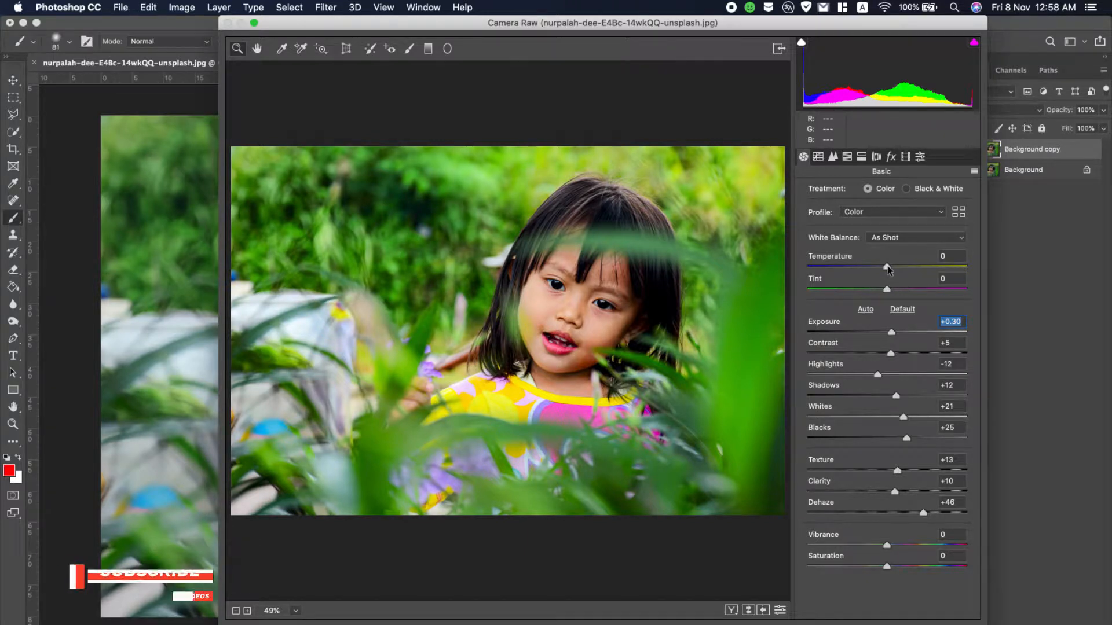
- Set the photo's white balance Temperature to -2 and its Vibrance to +8
drag(887, 268, 886, 270)
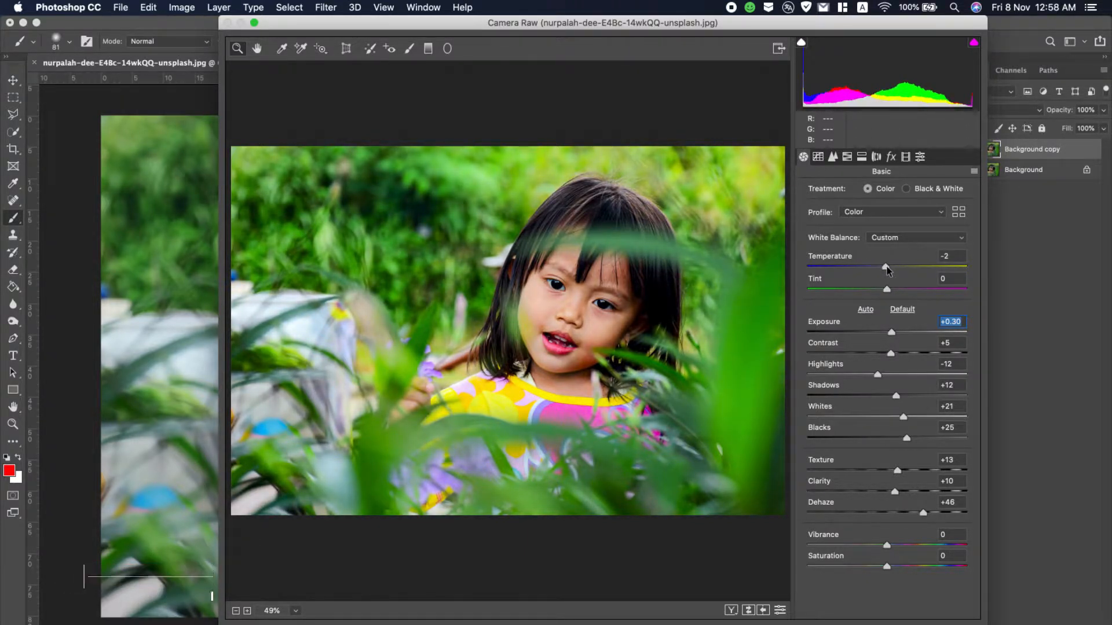
click(886, 269)
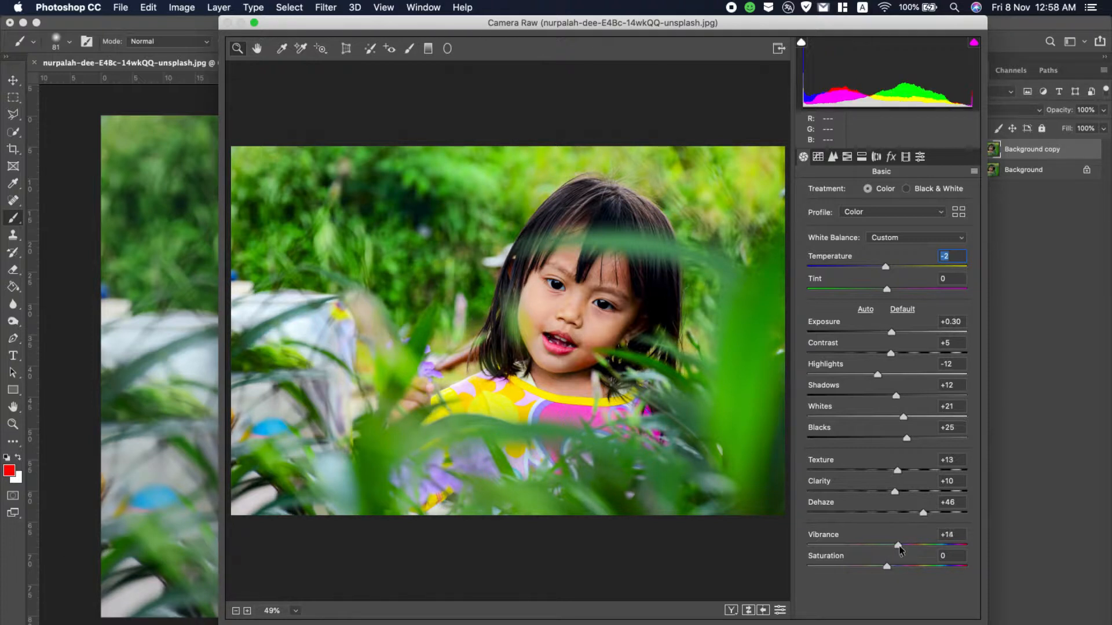
drag(895, 545, 892, 545)
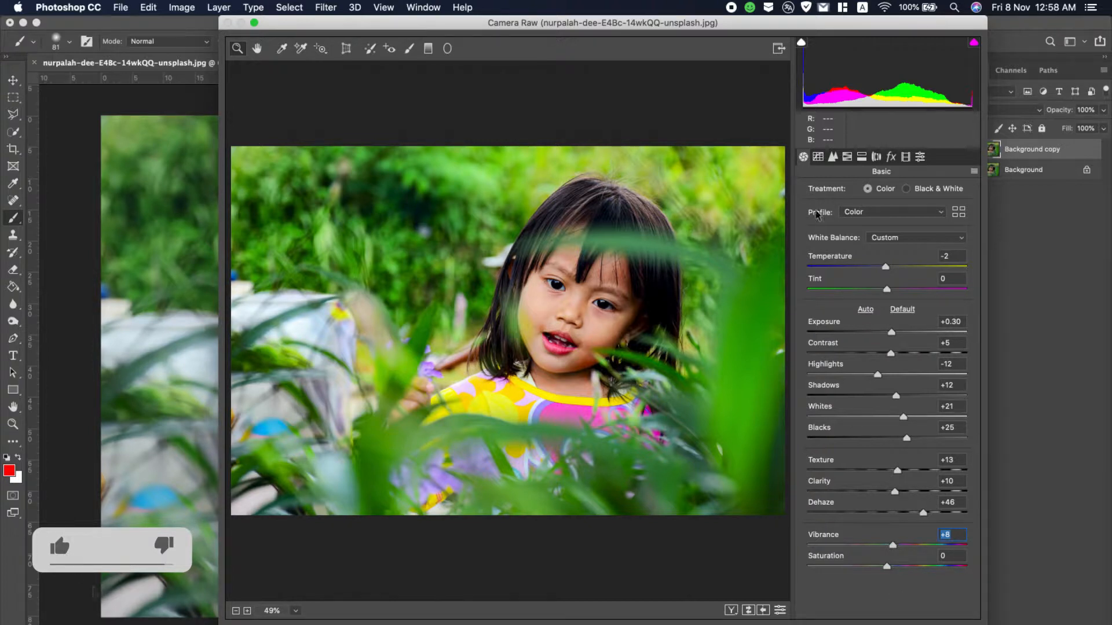
- Shape the parametric tone curve with Lights +13, Darks +3, Shadows -15 and Highlights -20
click(818, 157)
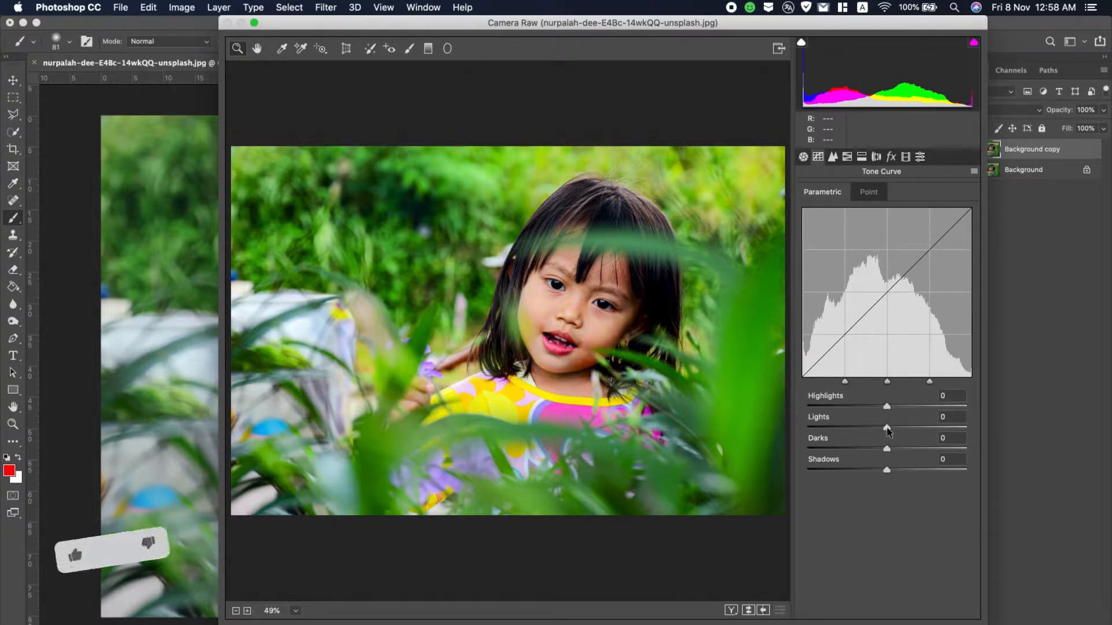
drag(887, 429, 875, 472)
drag(887, 408, 868, 410)
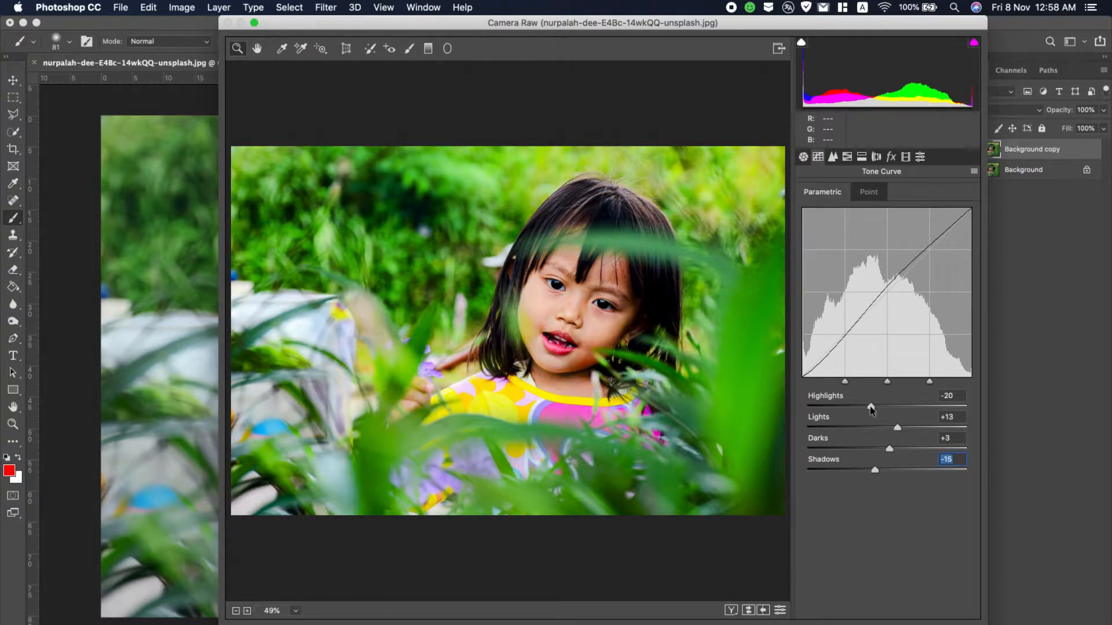
- Sharpen the photo with Amount 33 and Radius 1.1, and set Luminance noise reduction to 23
click(832, 157)
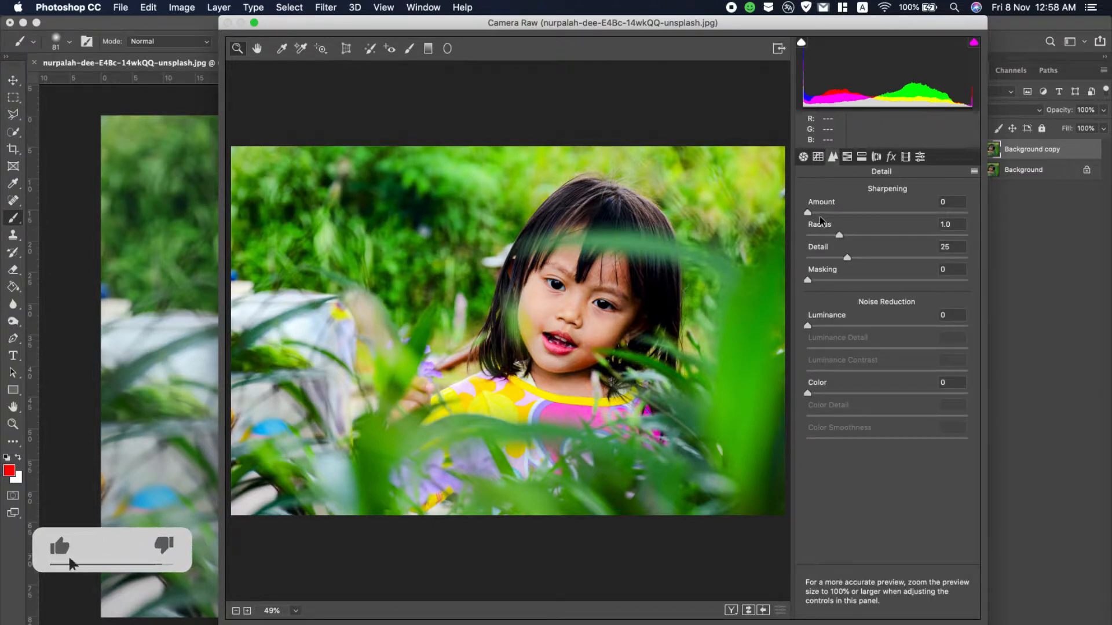
drag(821, 213, 843, 217)
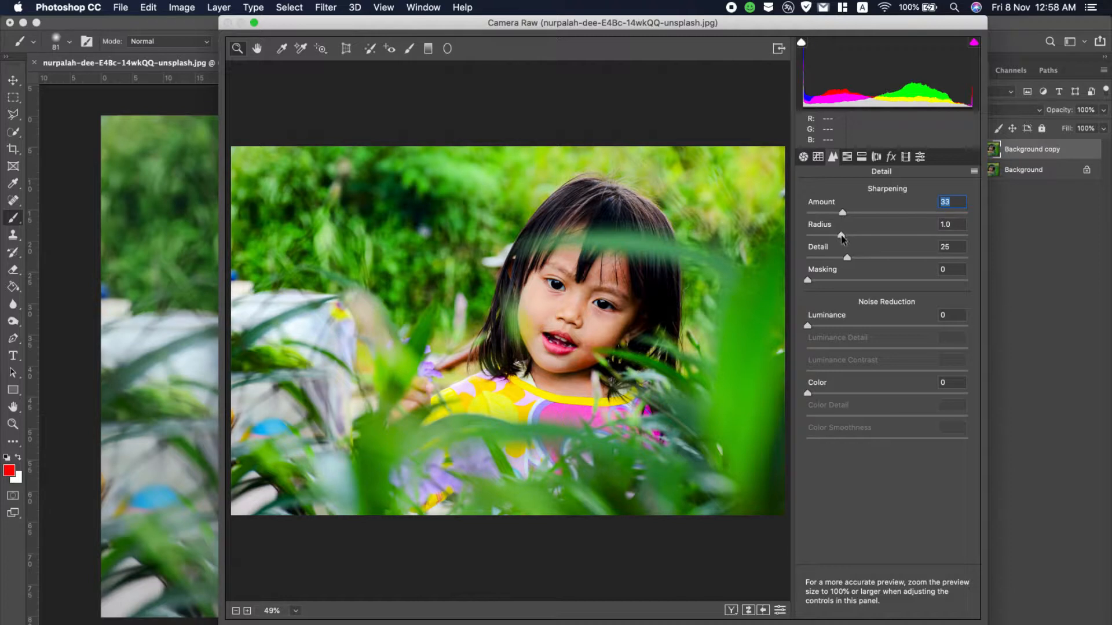
click(842, 236)
click(832, 326)
click(843, 327)
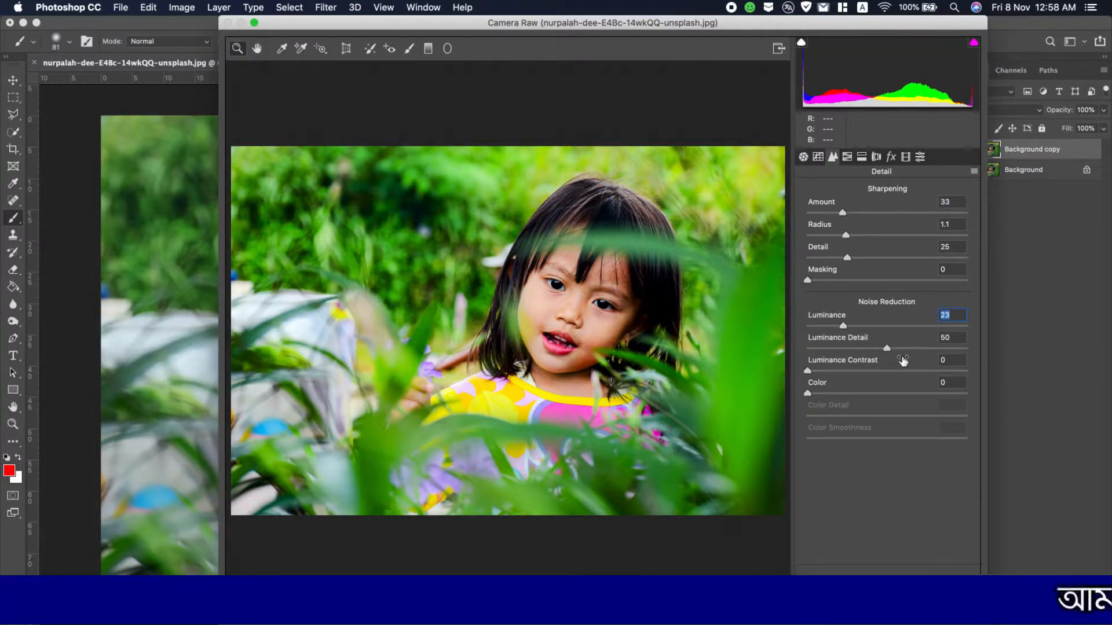
- Shift the HSL hues to Oranges +19, Greens -100 and Aquas -91 to turn the foliage yellow
click(847, 157)
click(811, 192)
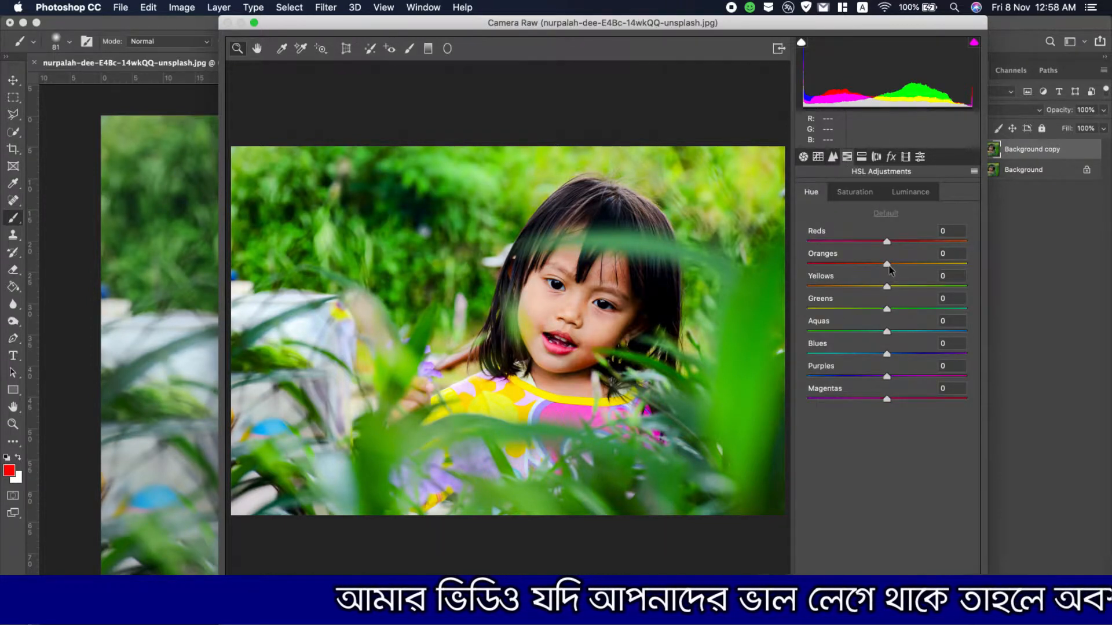
drag(898, 266, 863, 270)
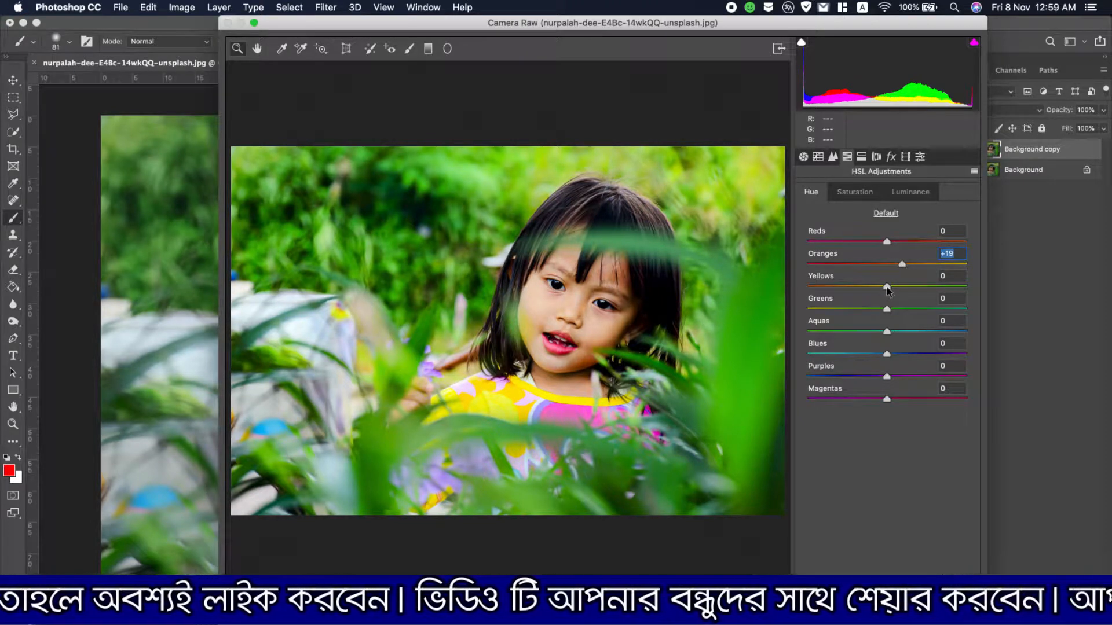
mouse_move(886, 288)
mouse_down()
mouse_move(993, 280)
mouse_move(835, 290)
mouse_move(887, 291)
mouse_up()
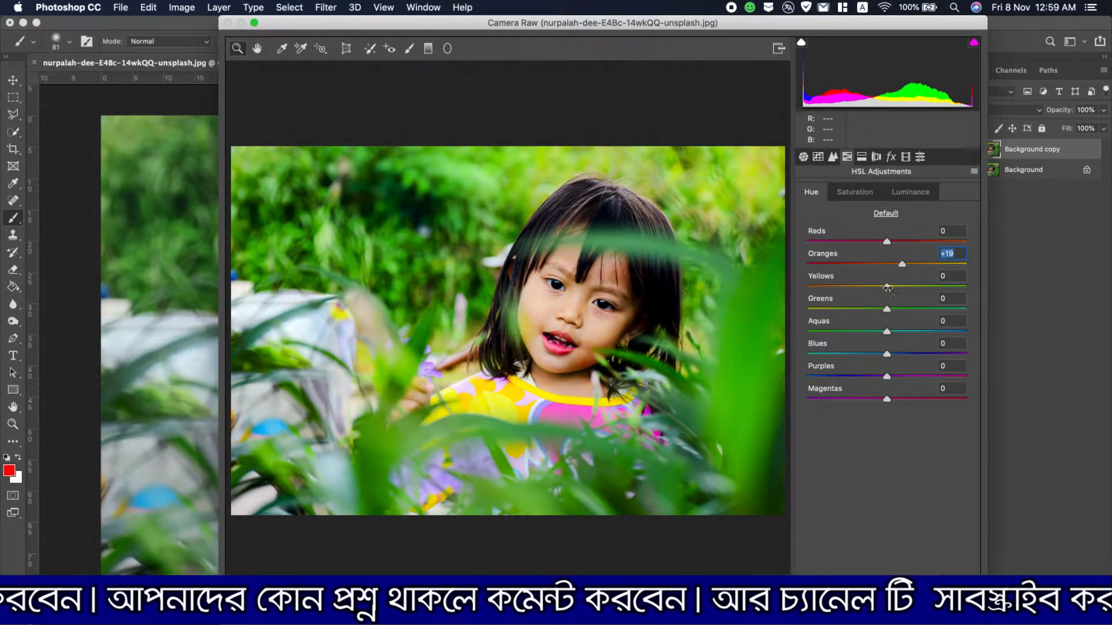
click(888, 287)
drag(888, 312, 763, 309)
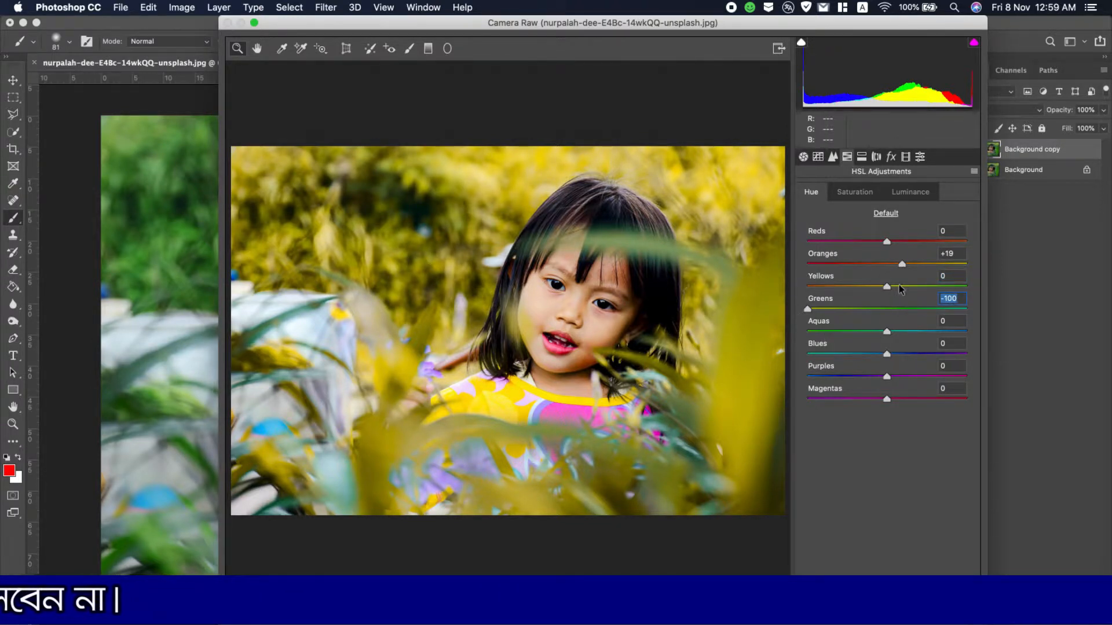
drag(887, 334, 815, 341)
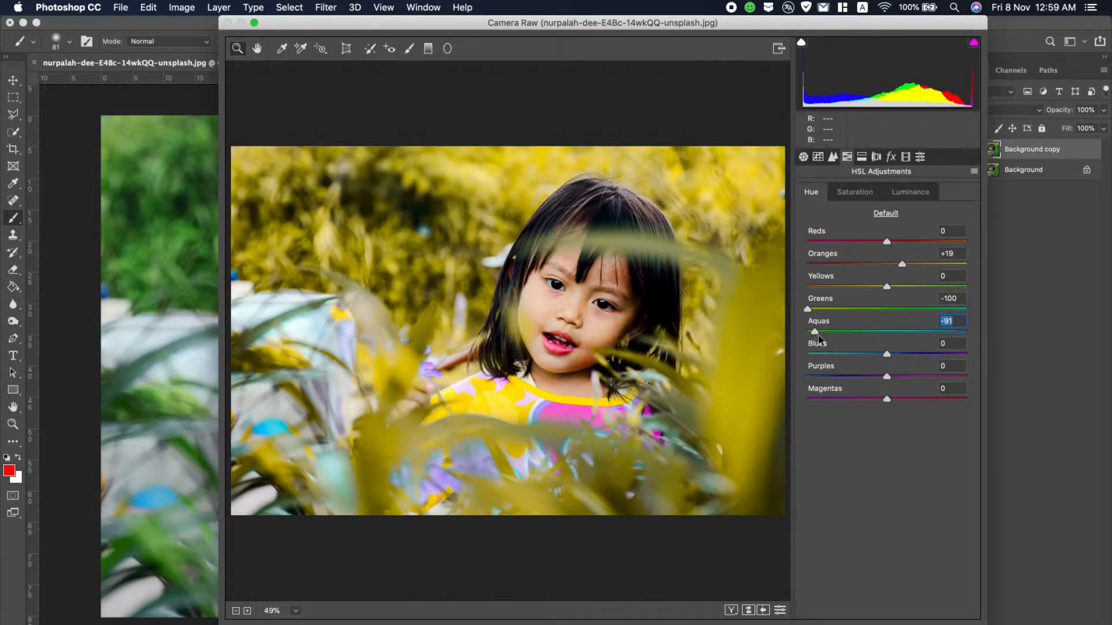
- Set the HSL saturation to Greens +52, Blues +43, Yellows +34, Oranges -19 and Reds +8
click(854, 191)
drag(890, 312, 930, 317)
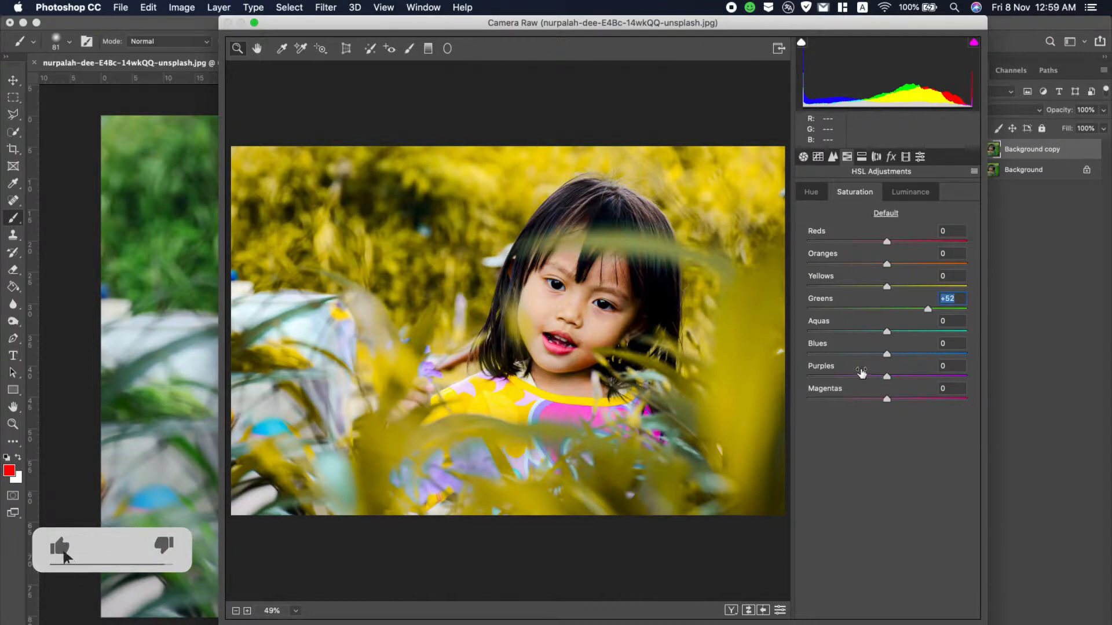
drag(886, 357, 921, 356)
drag(887, 286, 916, 286)
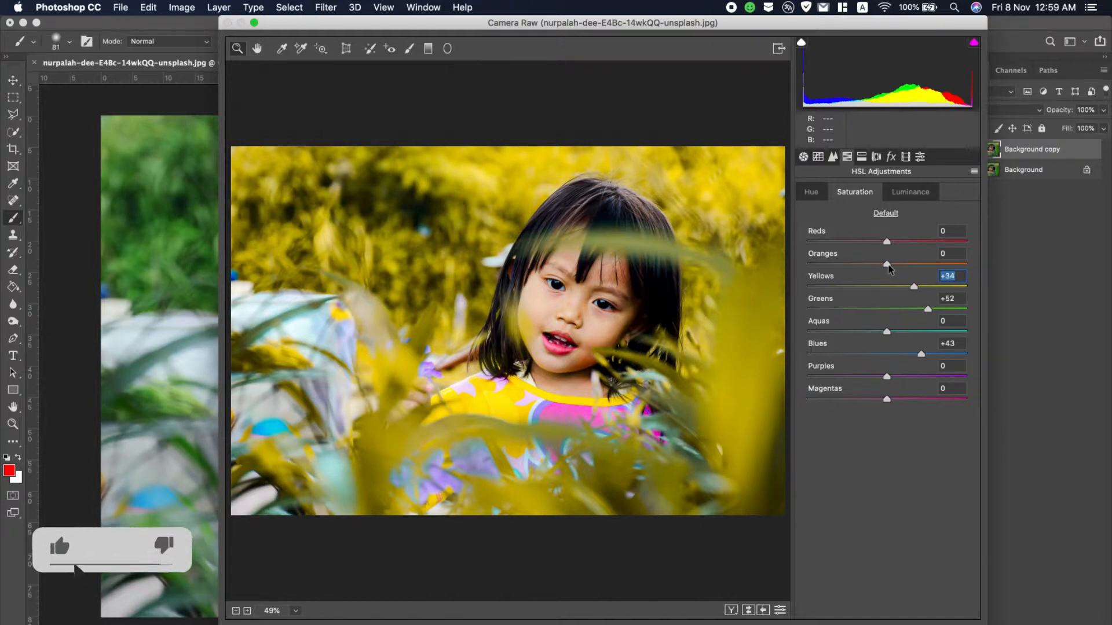
drag(892, 266, 899, 242)
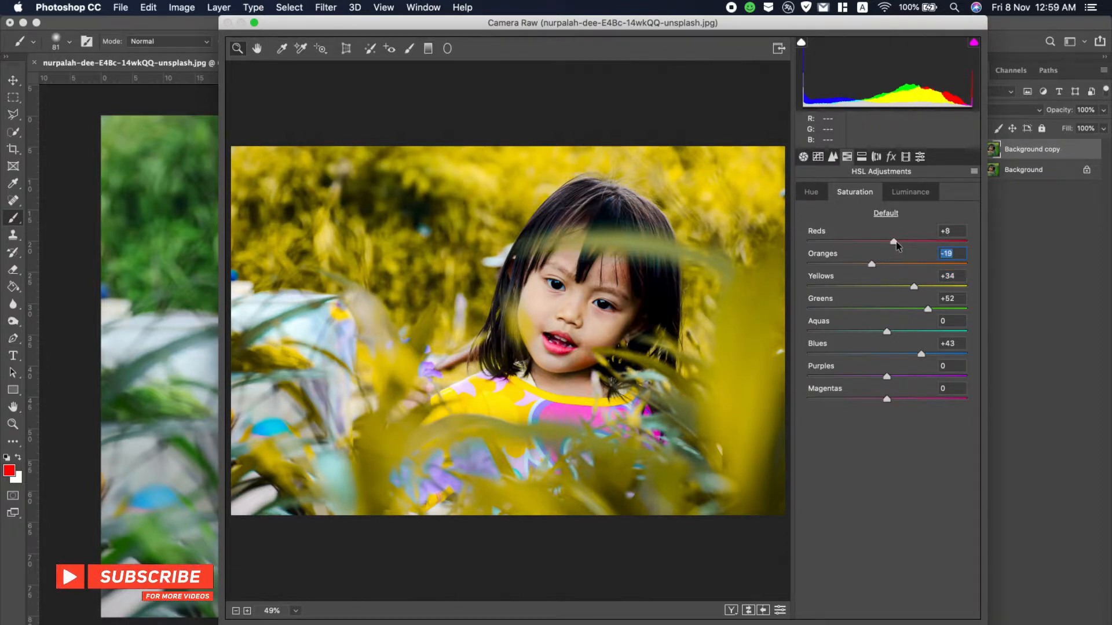
- Set the HSL luminance to Oranges +15 and Reds -8
mouse_move(894, 240)
mouse_down()
mouse_move(901, 266)
mouse_move(885, 242)
mouse_move(896, 243)
mouse_move(880, 244)
mouse_up()
click(912, 192)
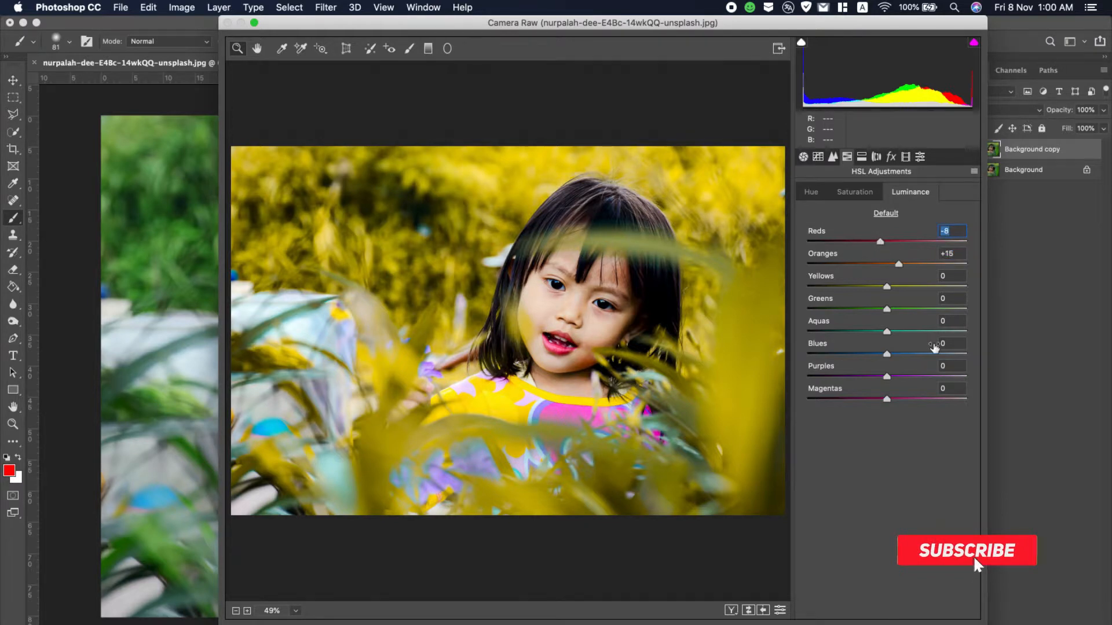
- Apply split toning with Hue 44 and Saturation 3 for highlights, and Hue 50 and Saturation 3 for shadows
click(861, 161)
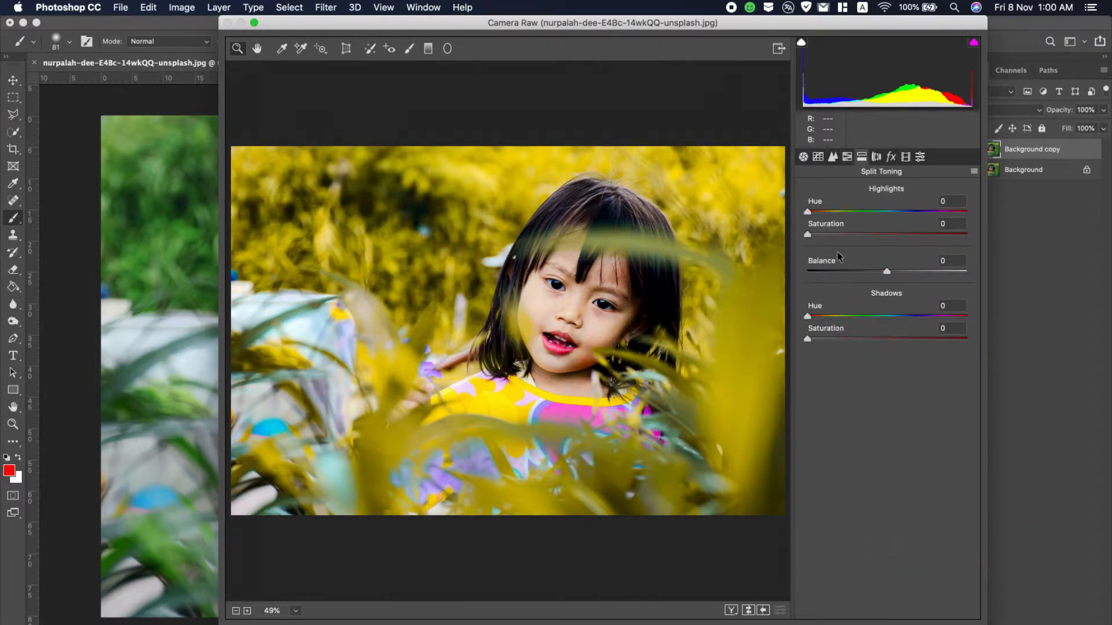
drag(811, 235, 835, 218)
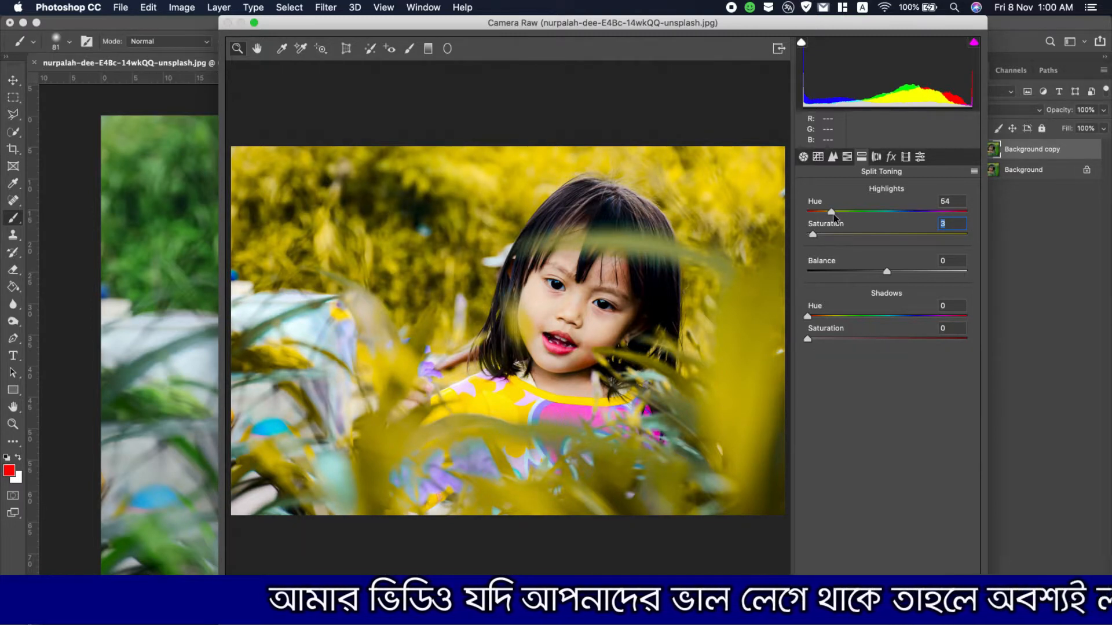
drag(832, 217, 830, 216)
click(830, 215)
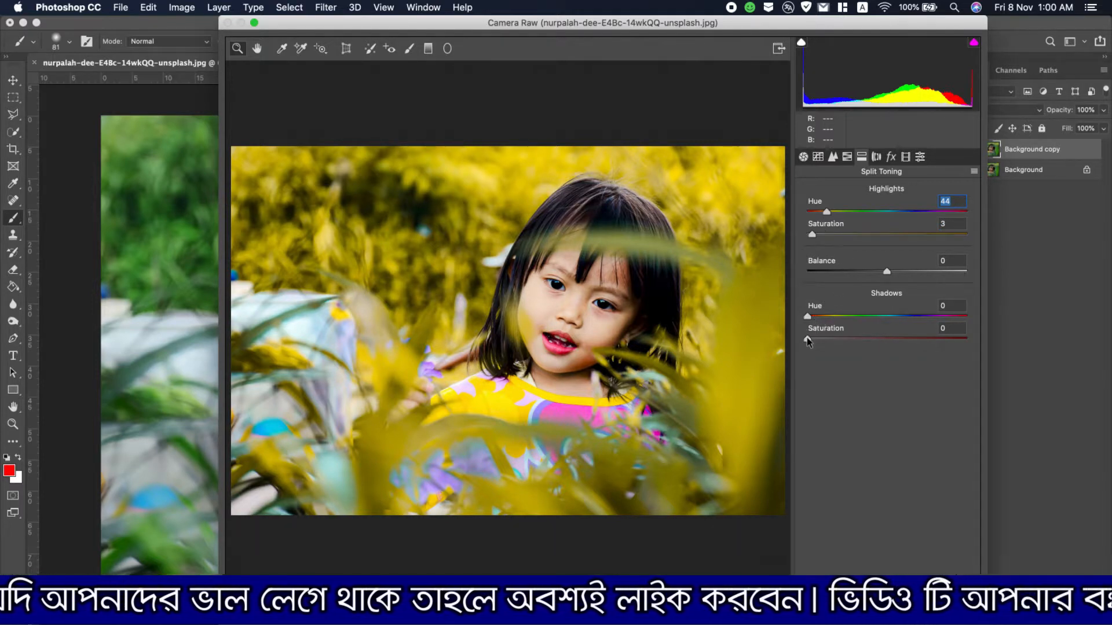
drag(808, 340, 820, 342)
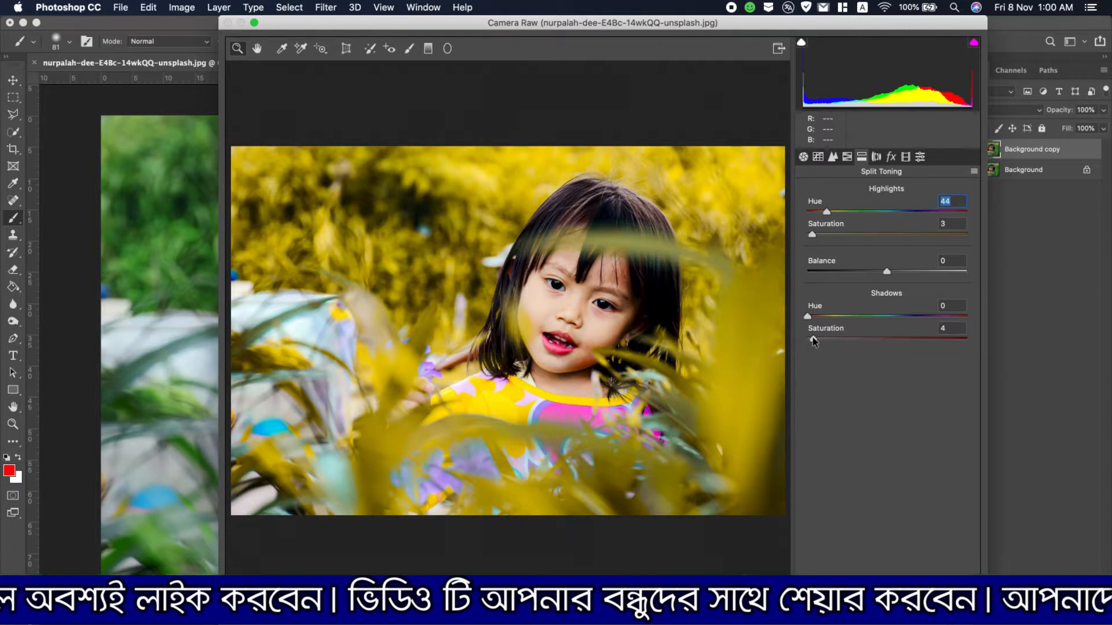
click(813, 340)
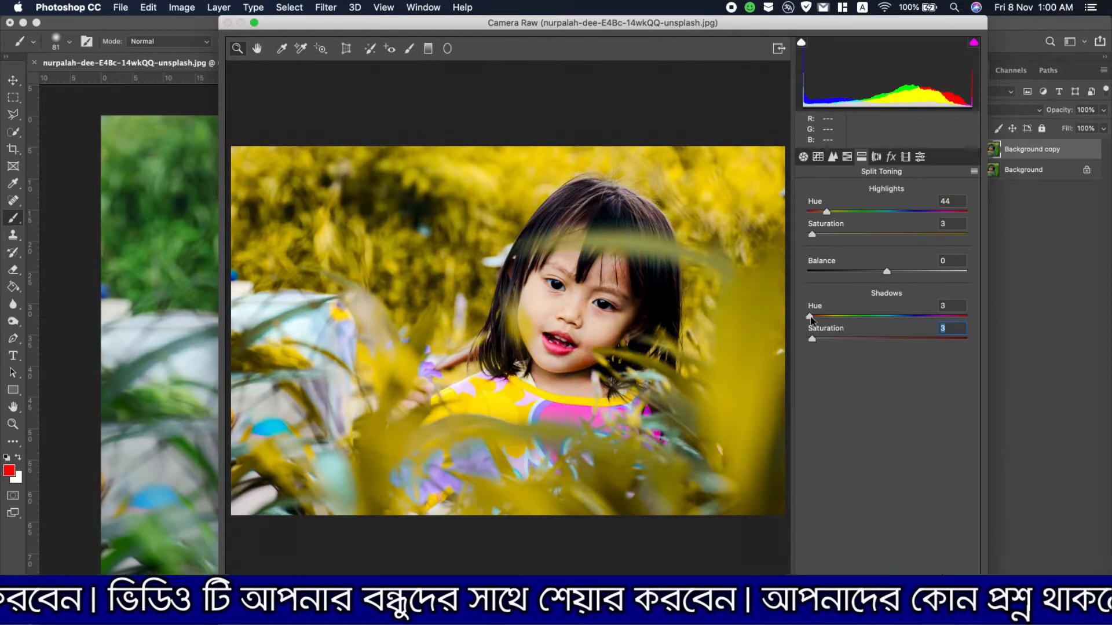
drag(811, 319, 831, 319)
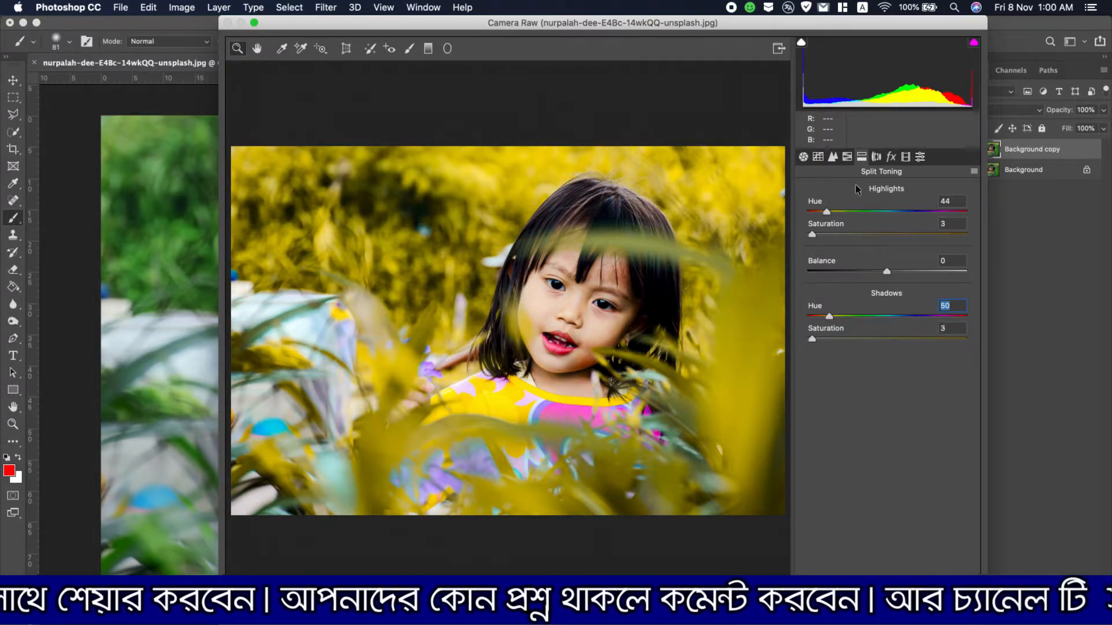
- Calibrate the Green Primary to Hue -58 and Saturation +13, and adjust the Blue Primary's saturation and hue
click(876, 157)
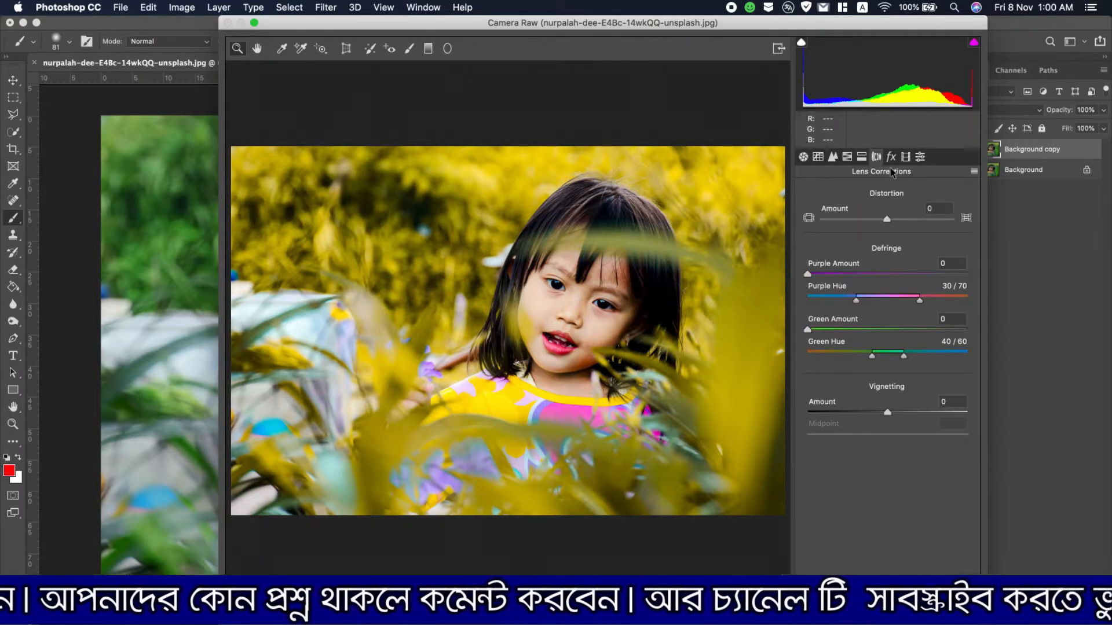
click(892, 157)
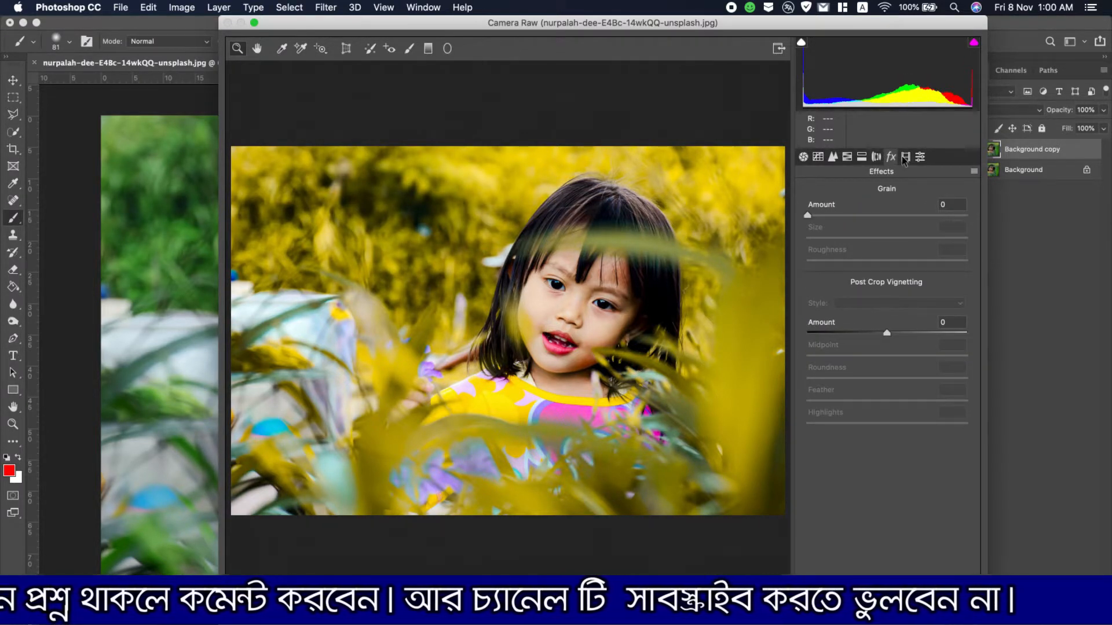
click(904, 159)
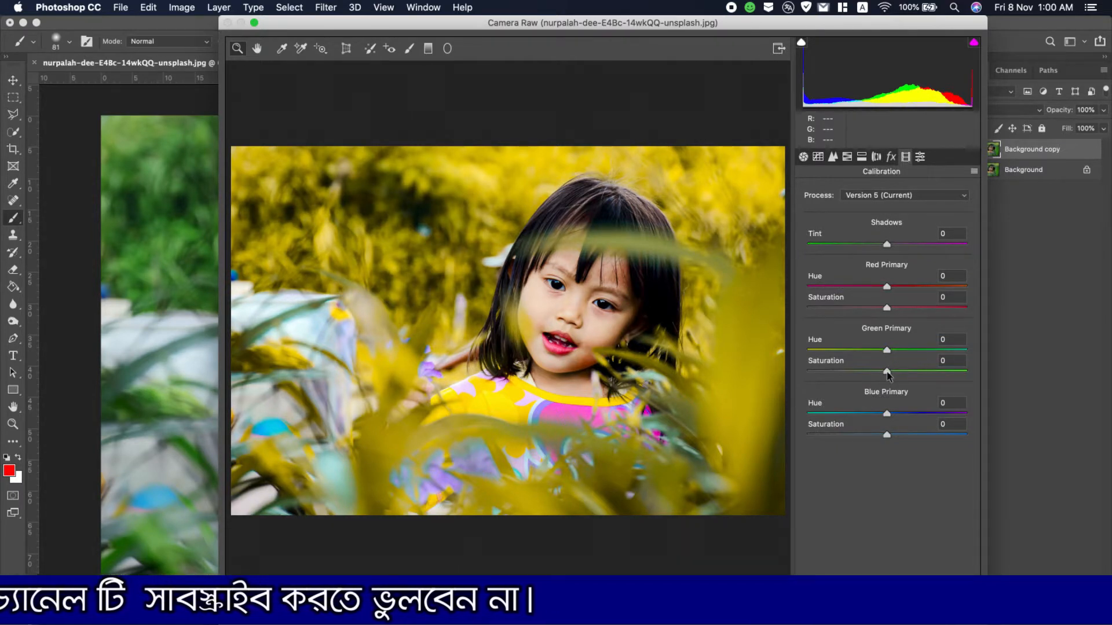
mouse_move(888, 376)
mouse_down()
mouse_move(948, 376)
mouse_move(834, 382)
mouse_move(991, 382)
mouse_move(838, 389)
mouse_move(899, 391)
mouse_up()
drag(888, 354, 836, 356)
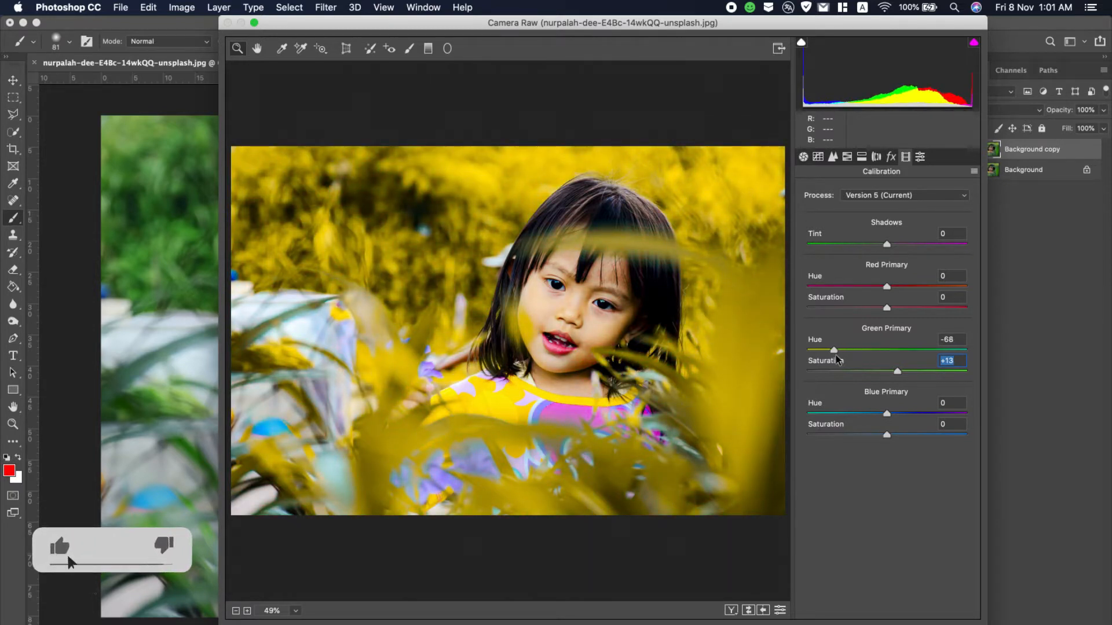
click(842, 355)
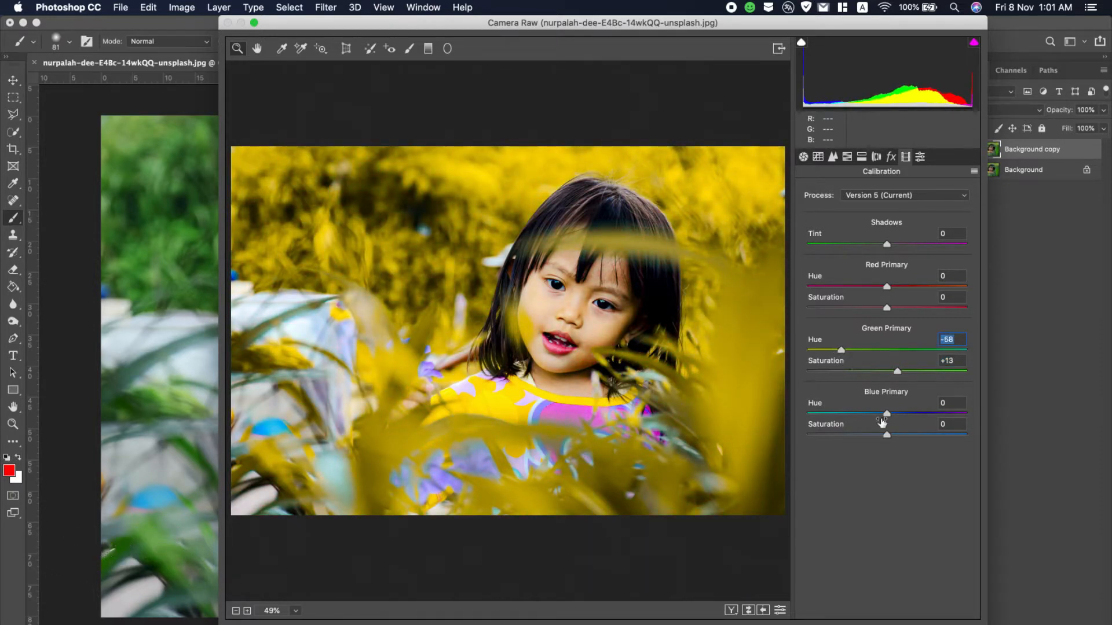
mouse_move(890, 438)
mouse_down()
mouse_move(902, 436)
mouse_move(877, 440)
mouse_move(889, 437)
mouse_move(869, 415)
mouse_move(901, 415)
mouse_move(885, 417)
mouse_up()
- Start saving the current Camera Raw adjustments as a settings preset, with the subset set to All
click(919, 158)
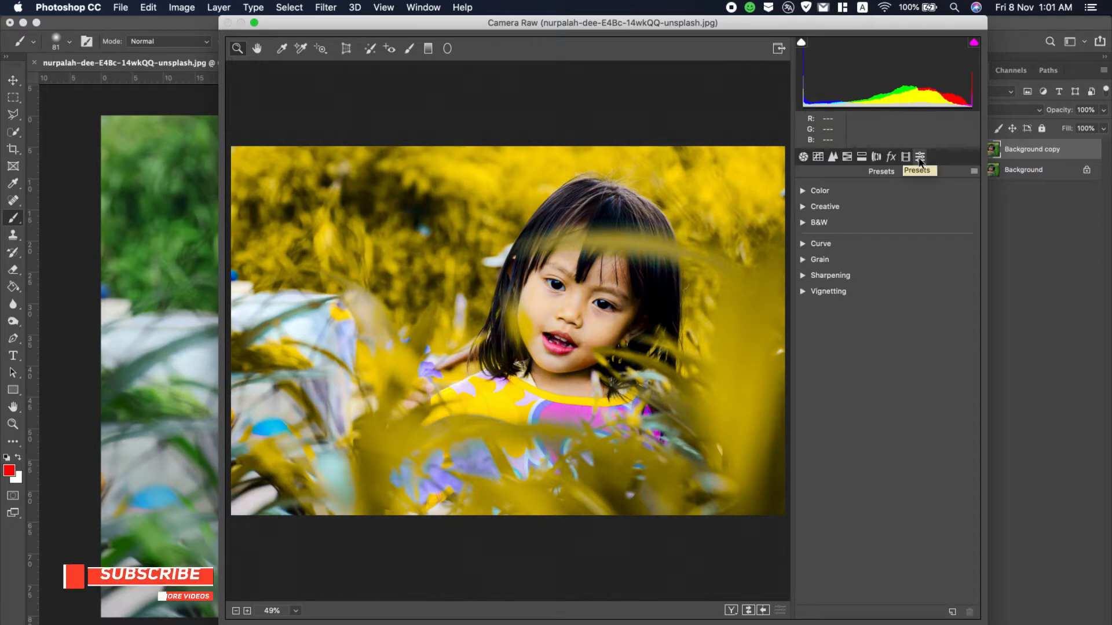
click(974, 172)
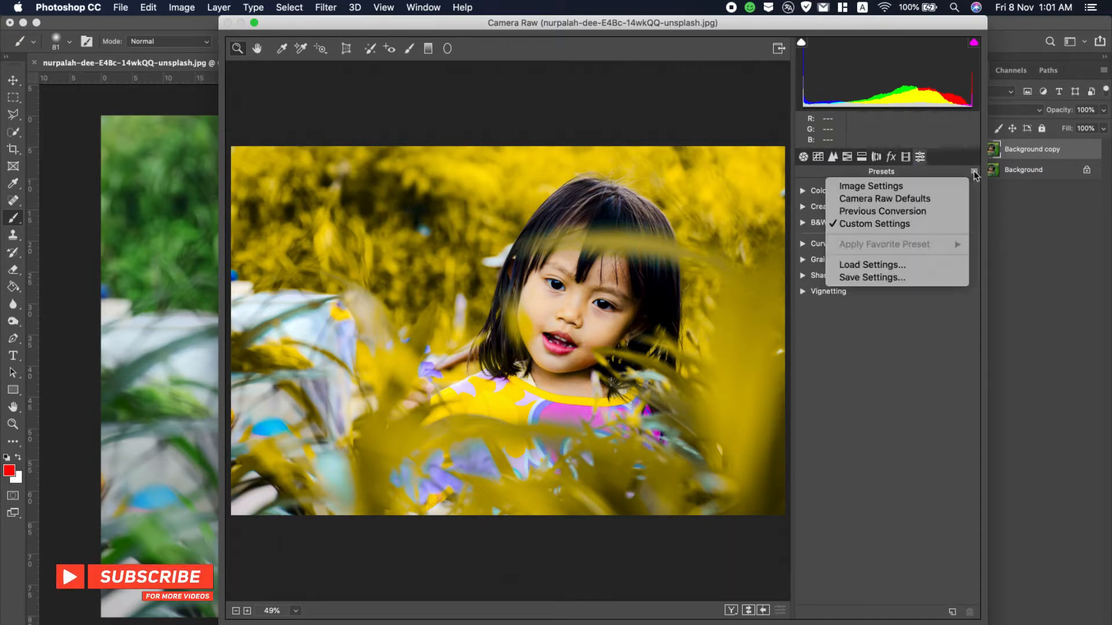
click(863, 278)
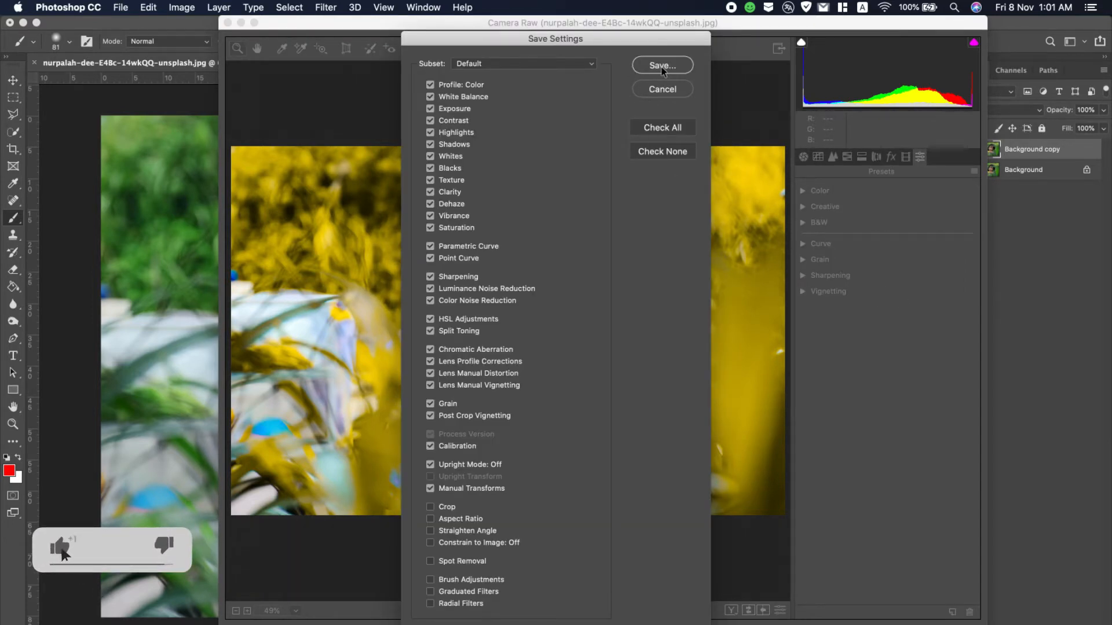
click(564, 68)
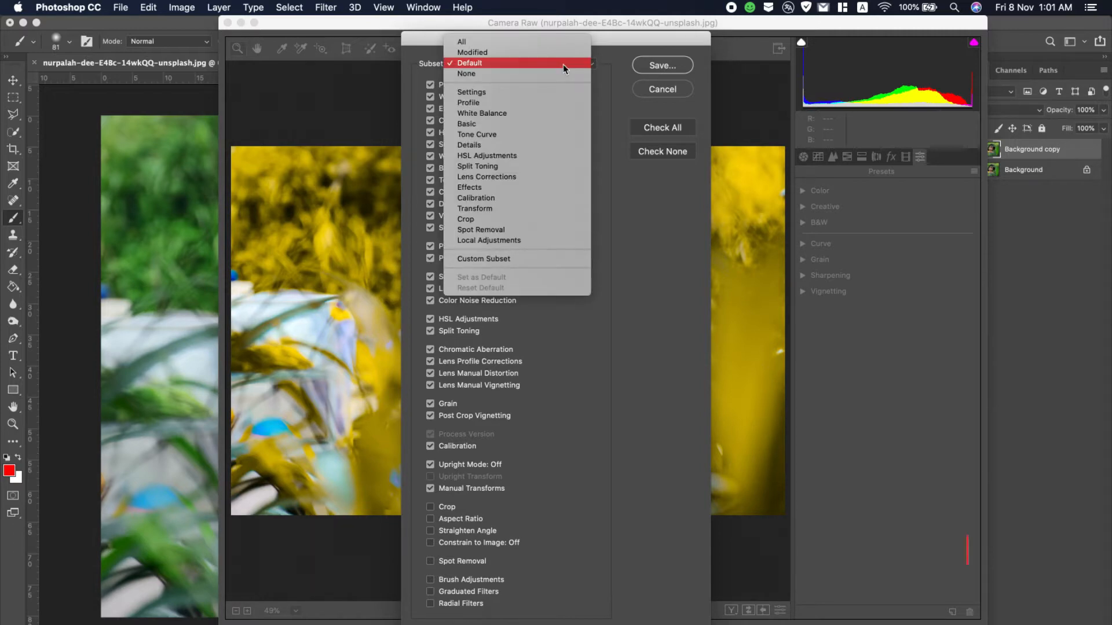
click(542, 44)
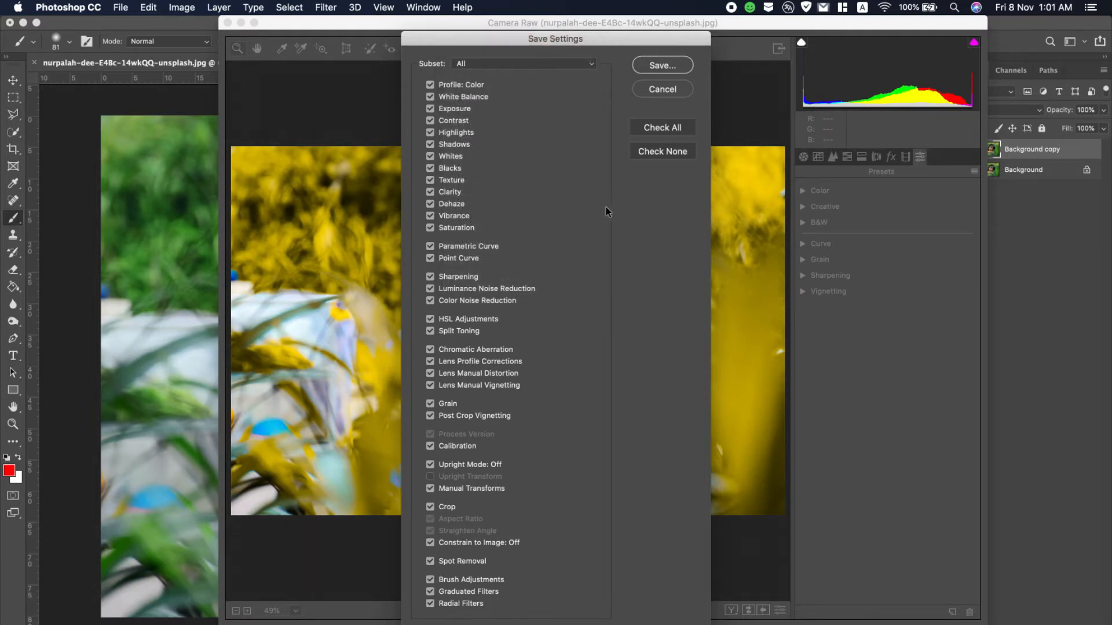
click(666, 66)
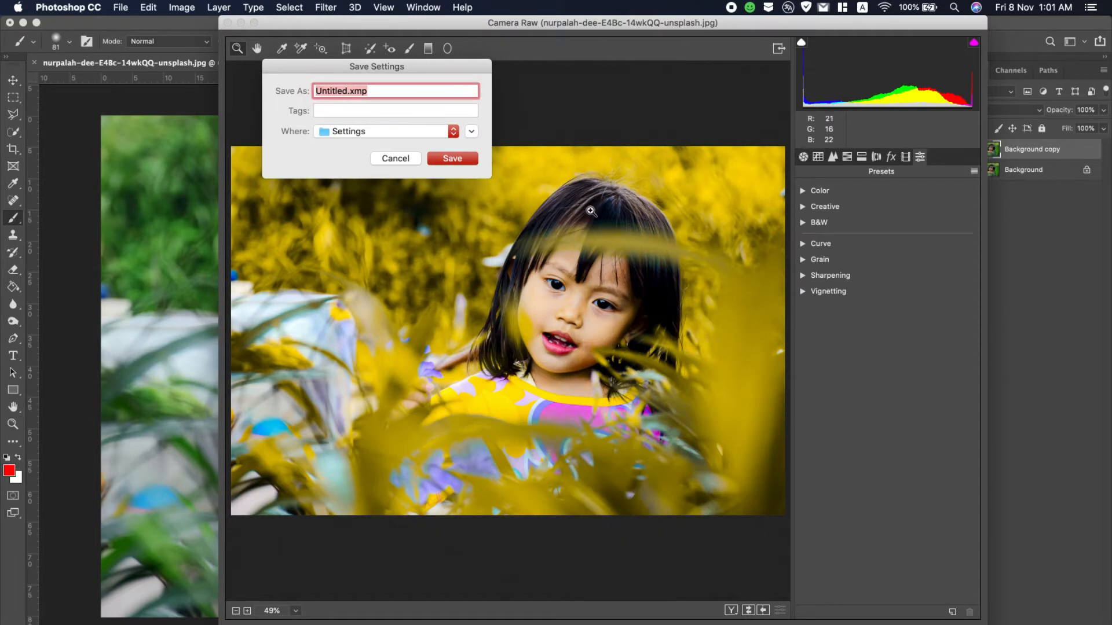
- Name the settings file Dreamy Yellow.xmp and save it in the Settings folder
click(345, 92)
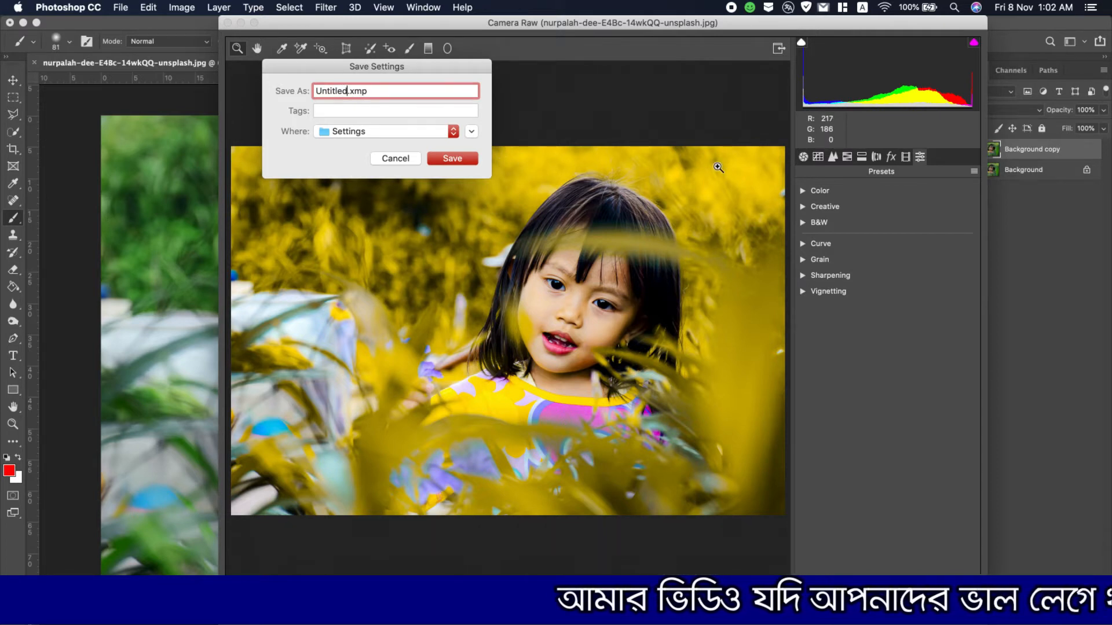
key(BackSpace)
key(BackSpace)
key(BackSpace)
key(BackSpace)
key(BackSpace)
key(BackSpace)
key(BackSpace)
key(BackSpace)
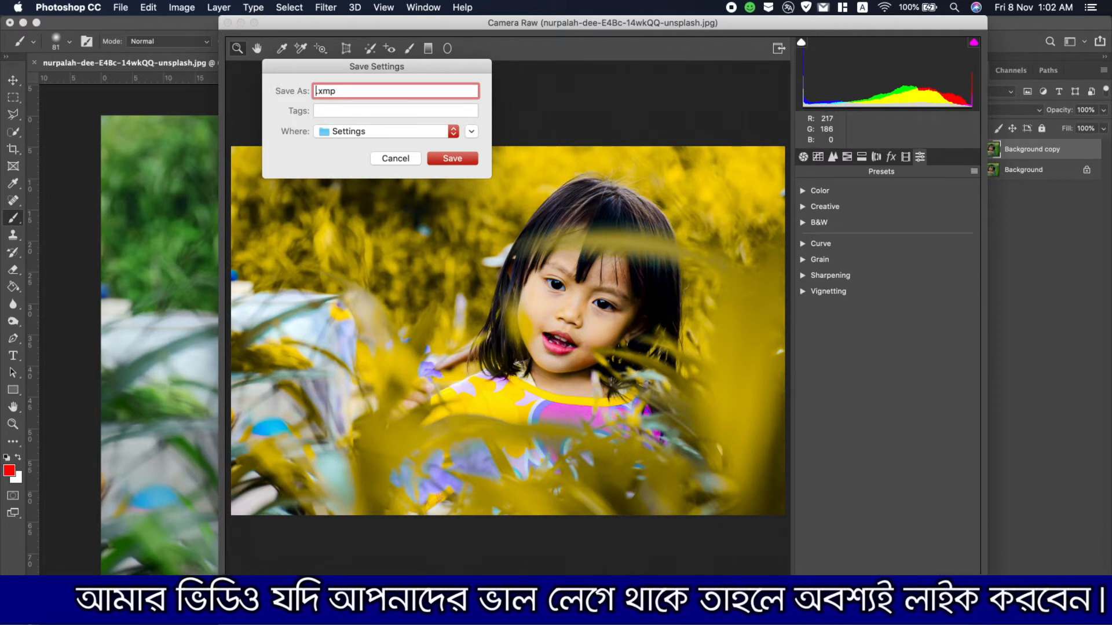
text(Drea)
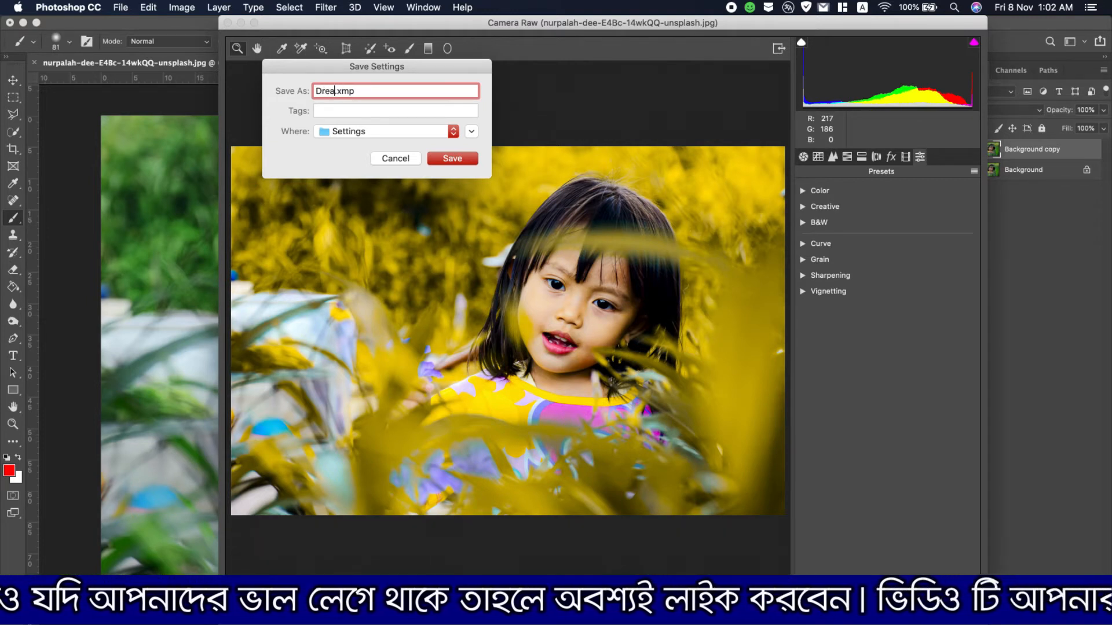
text(my )
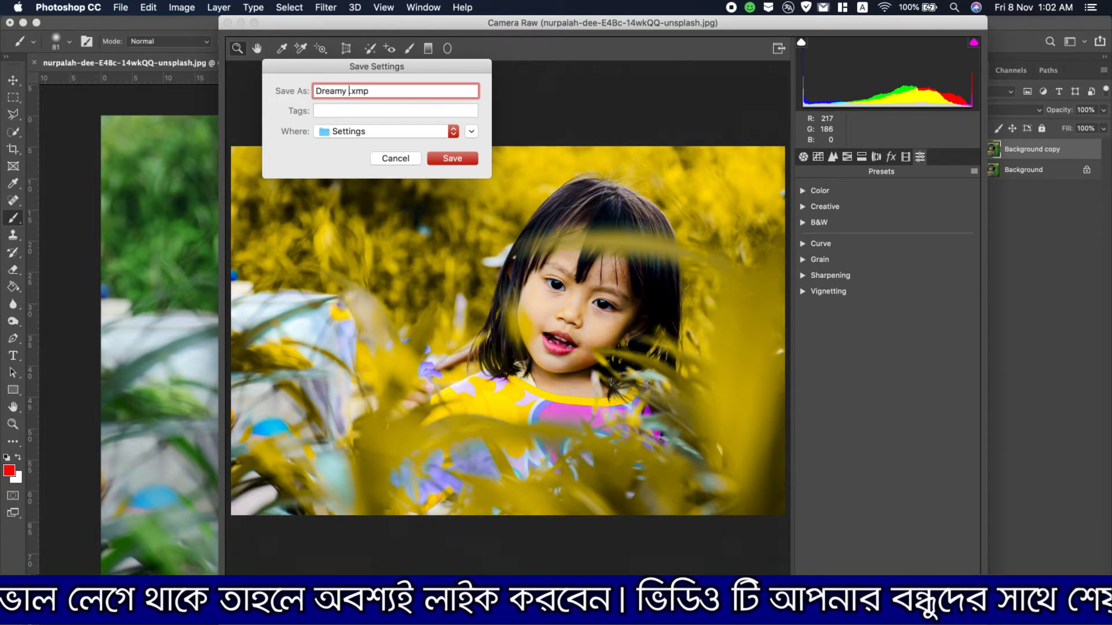
text(Yello)
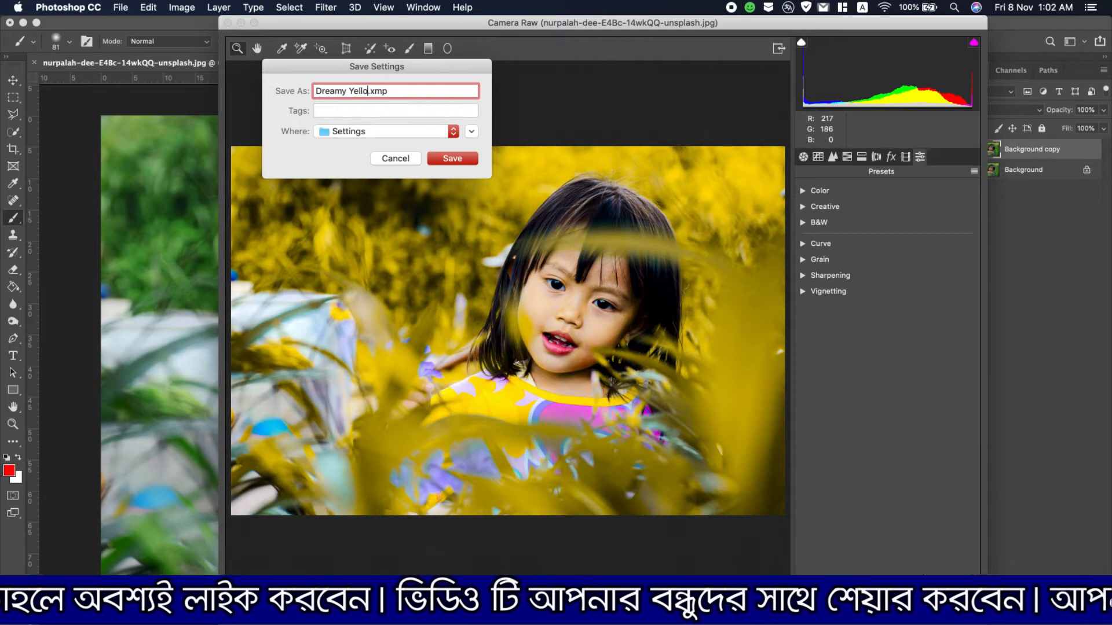
text(w)
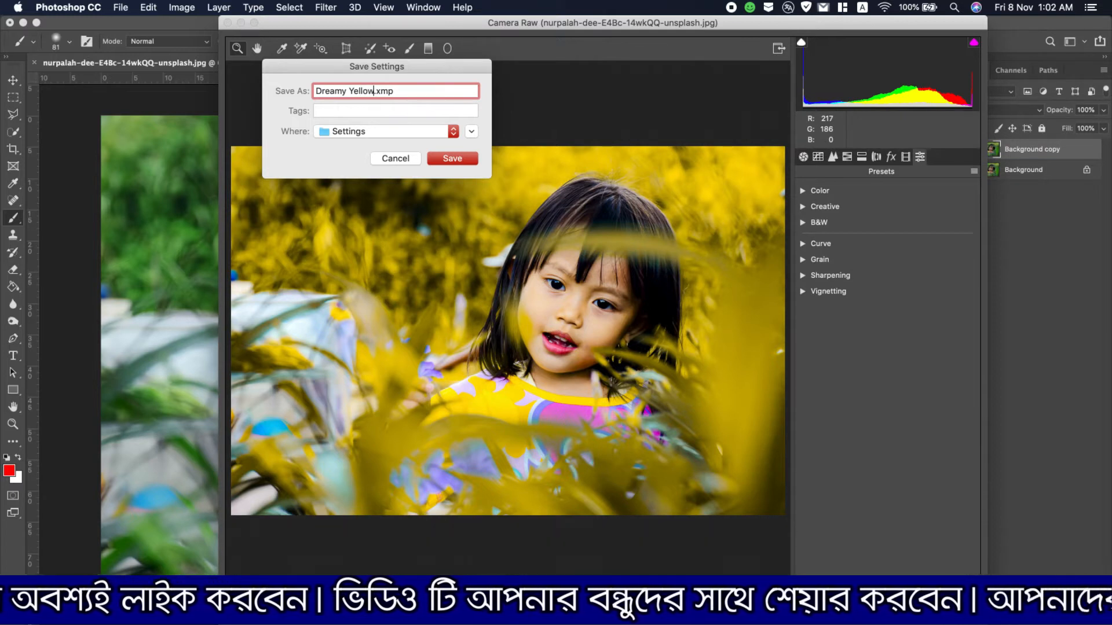
click(452, 158)
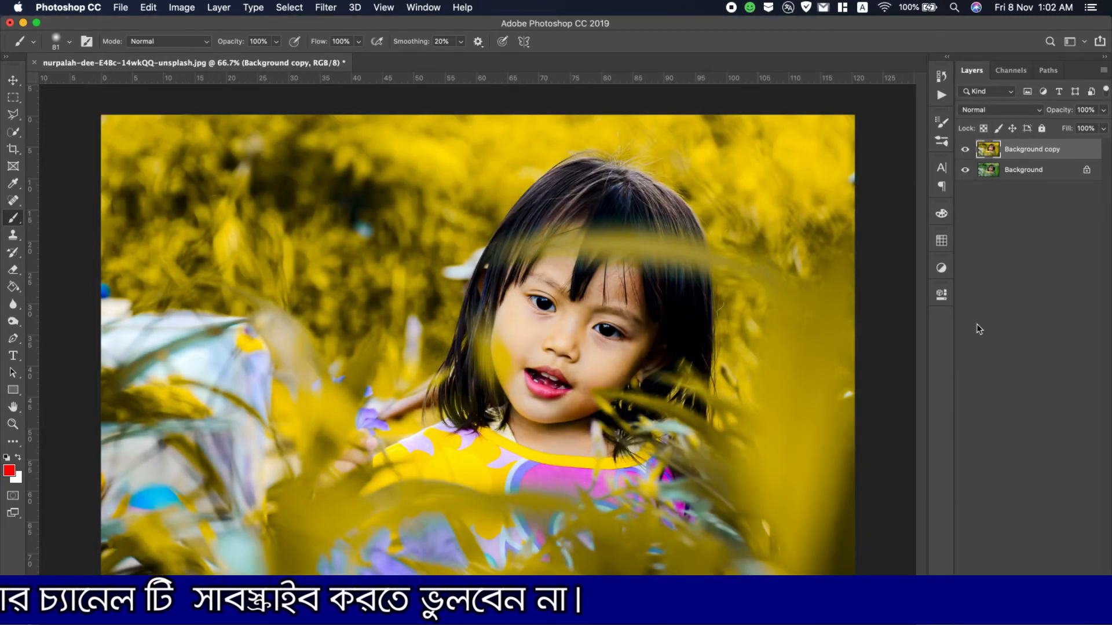
- Toggle the visibility of the Background copy layer to compare the graded portrait with the original
click(965, 152)
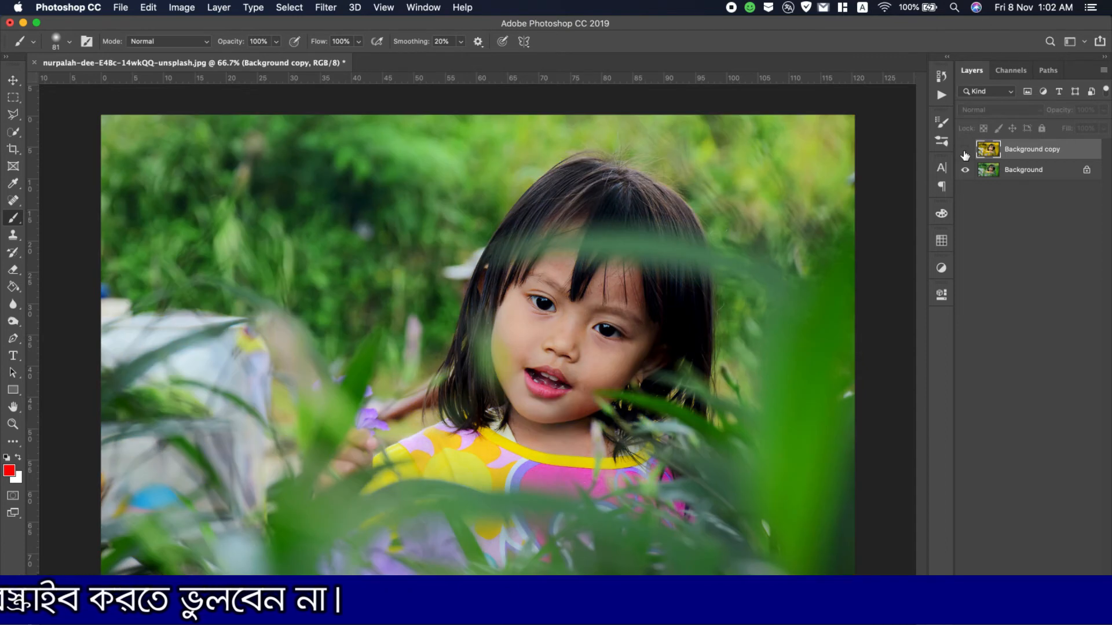
click(964, 152)
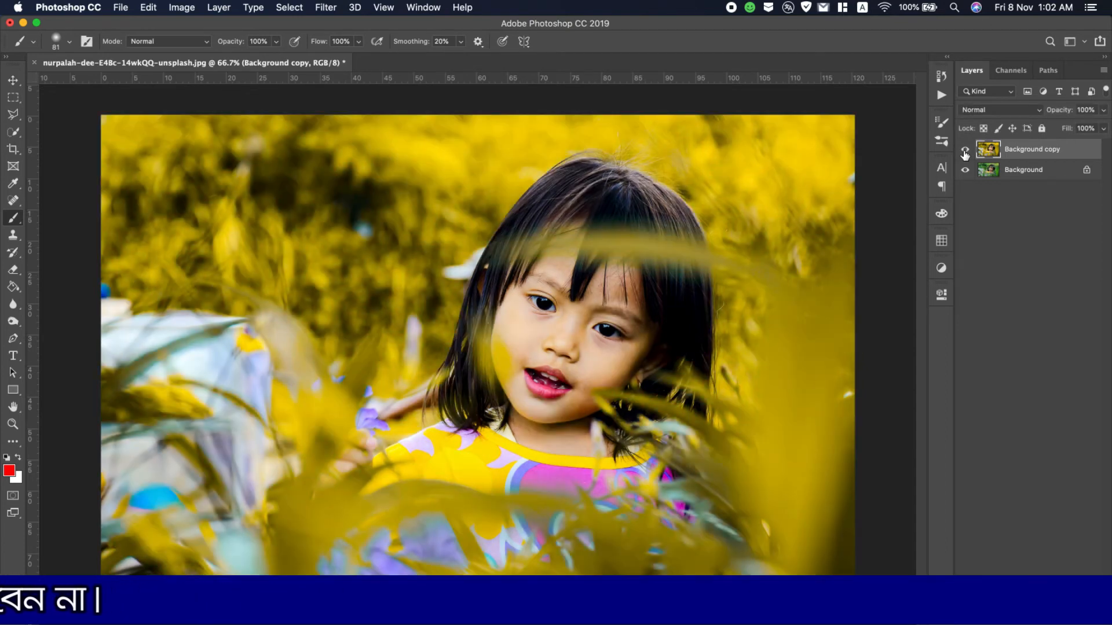
click(965, 152)
click(965, 153)
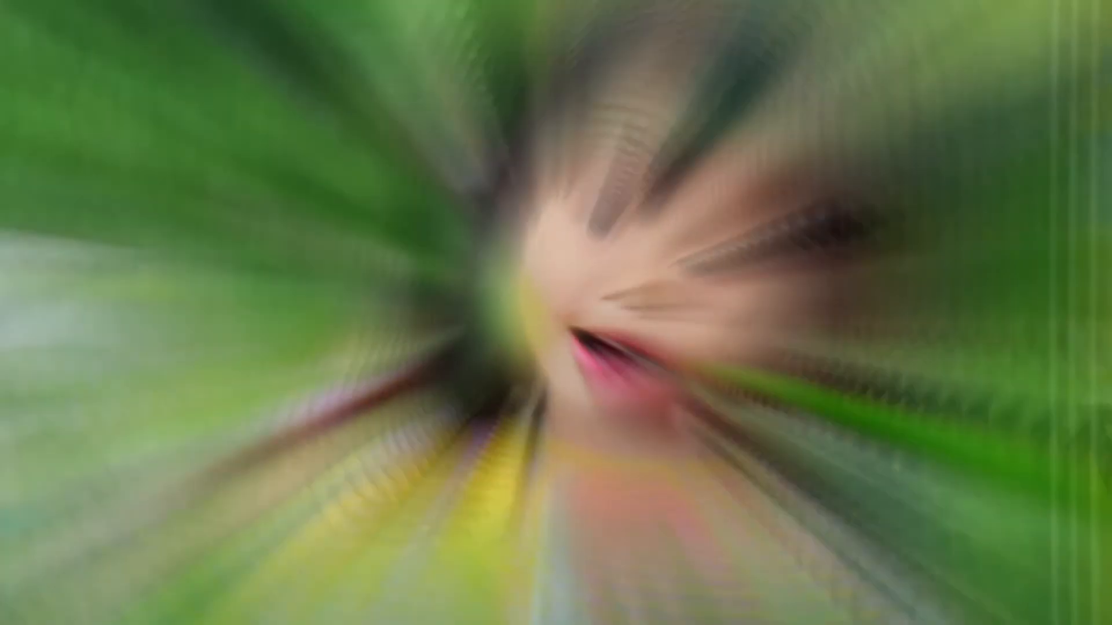